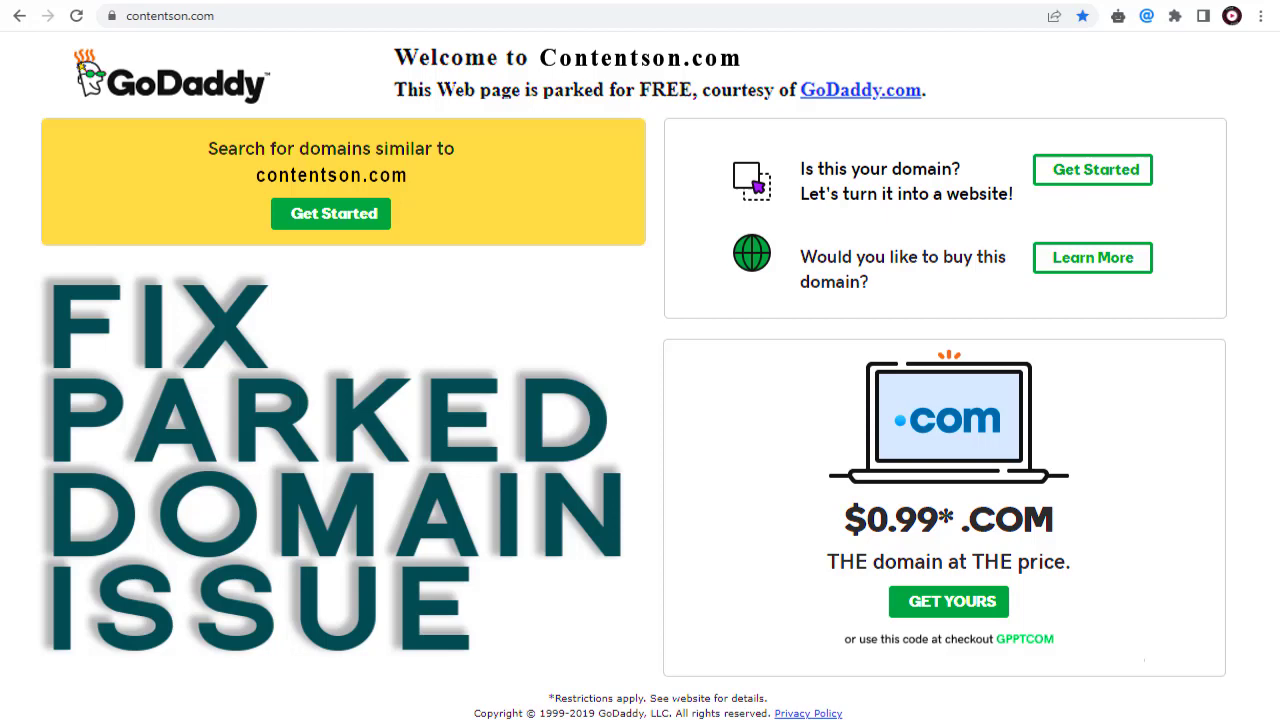
Reload contentson.com to confirm it still shows the parked page
left_click(76, 16)
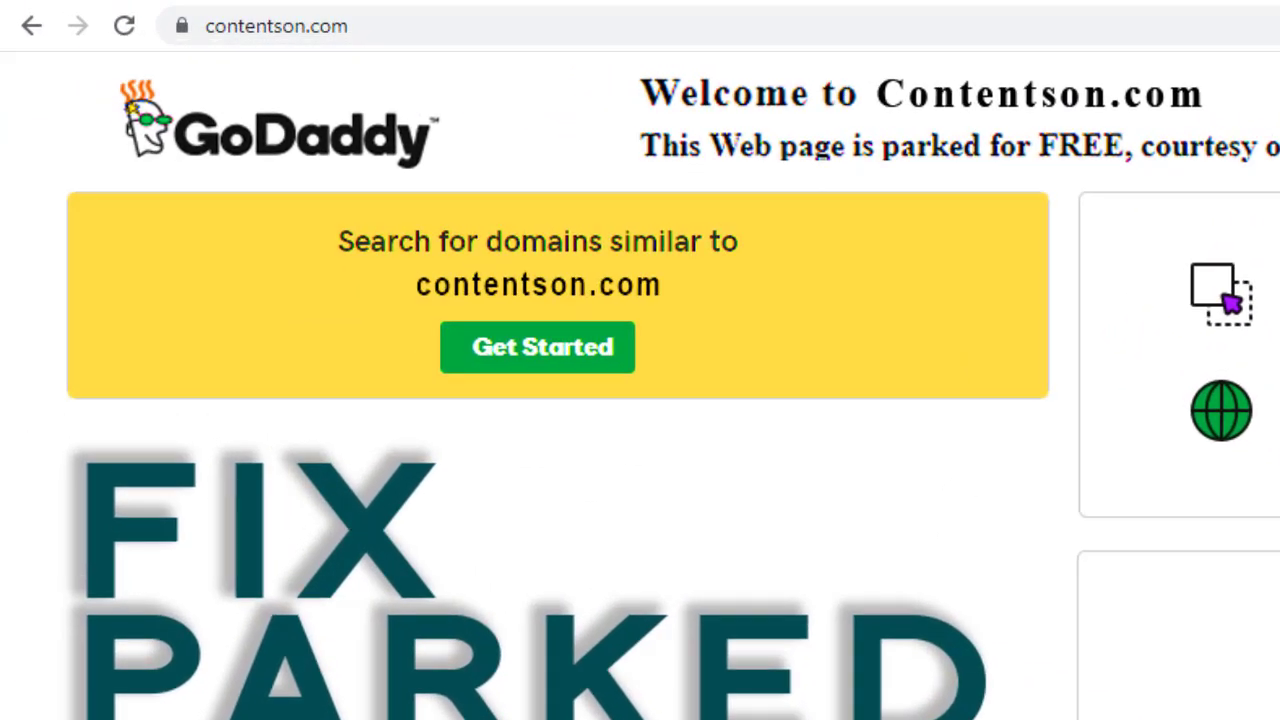
left_click(124, 26)
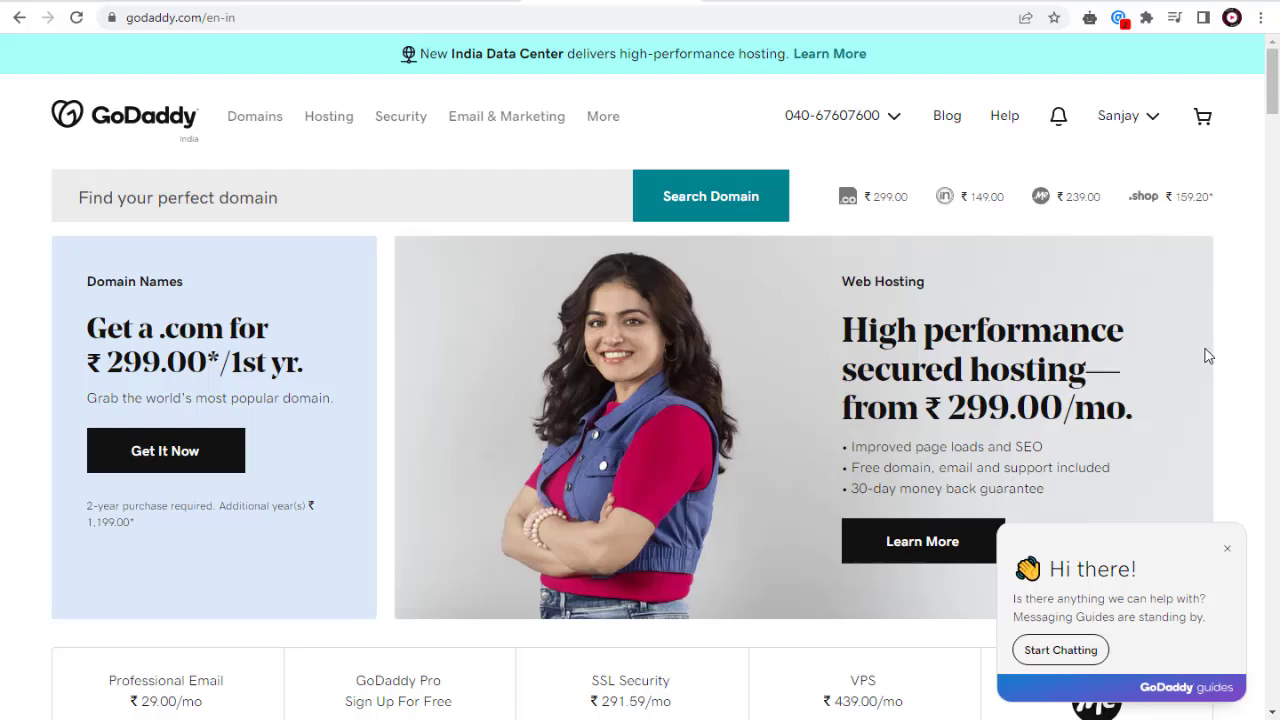
Go to My Products from the account menu and locate the contentson.com domain
left_click(1155, 130)
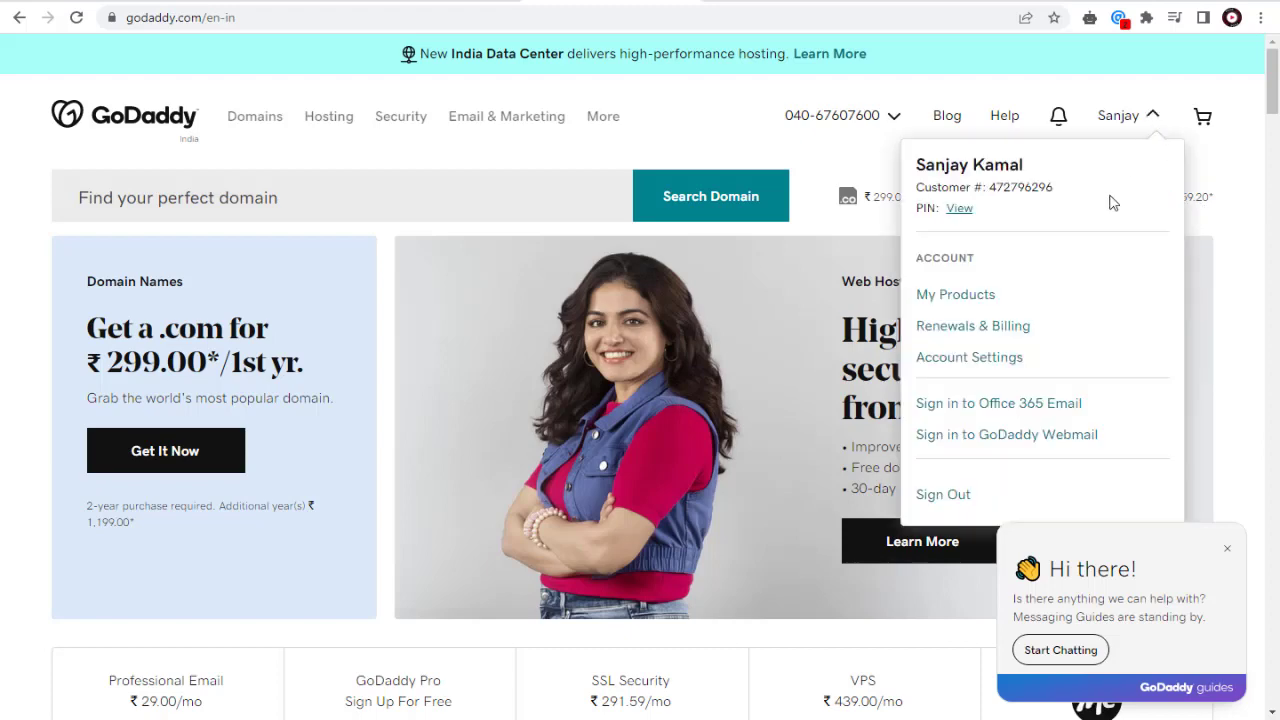
left_click(955, 294)
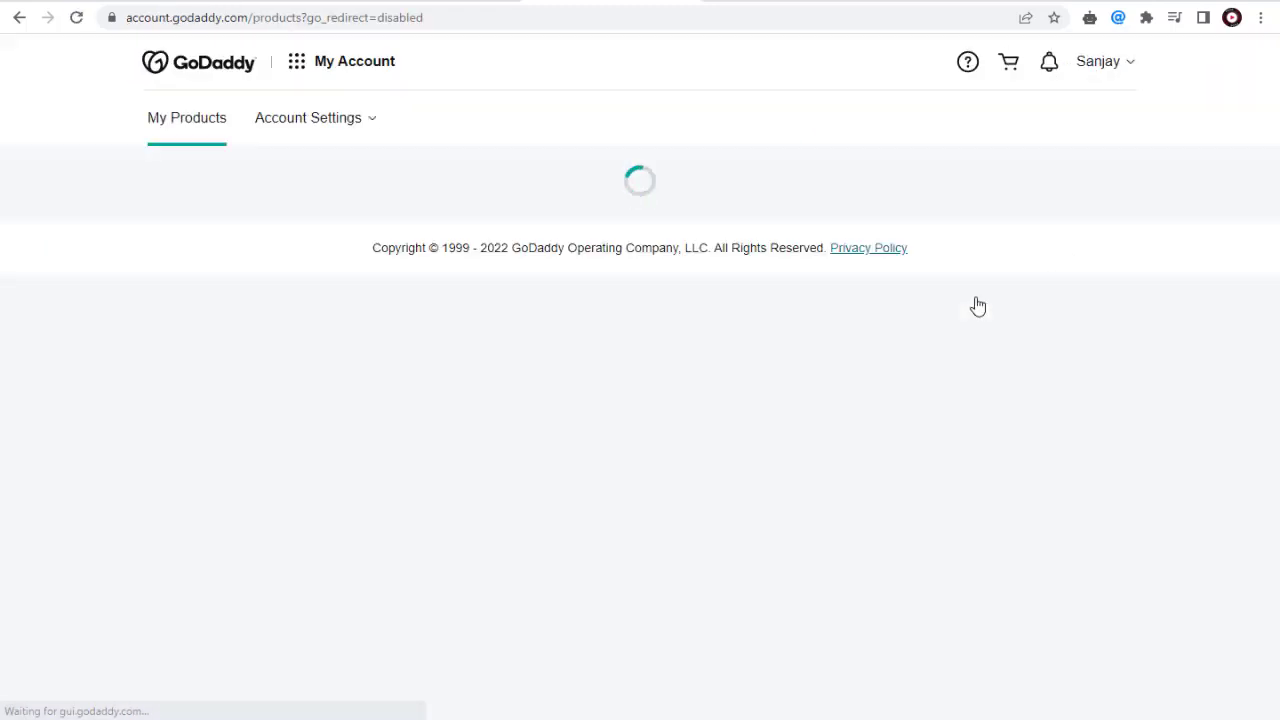
scroll(1093, 321, "down", 2)
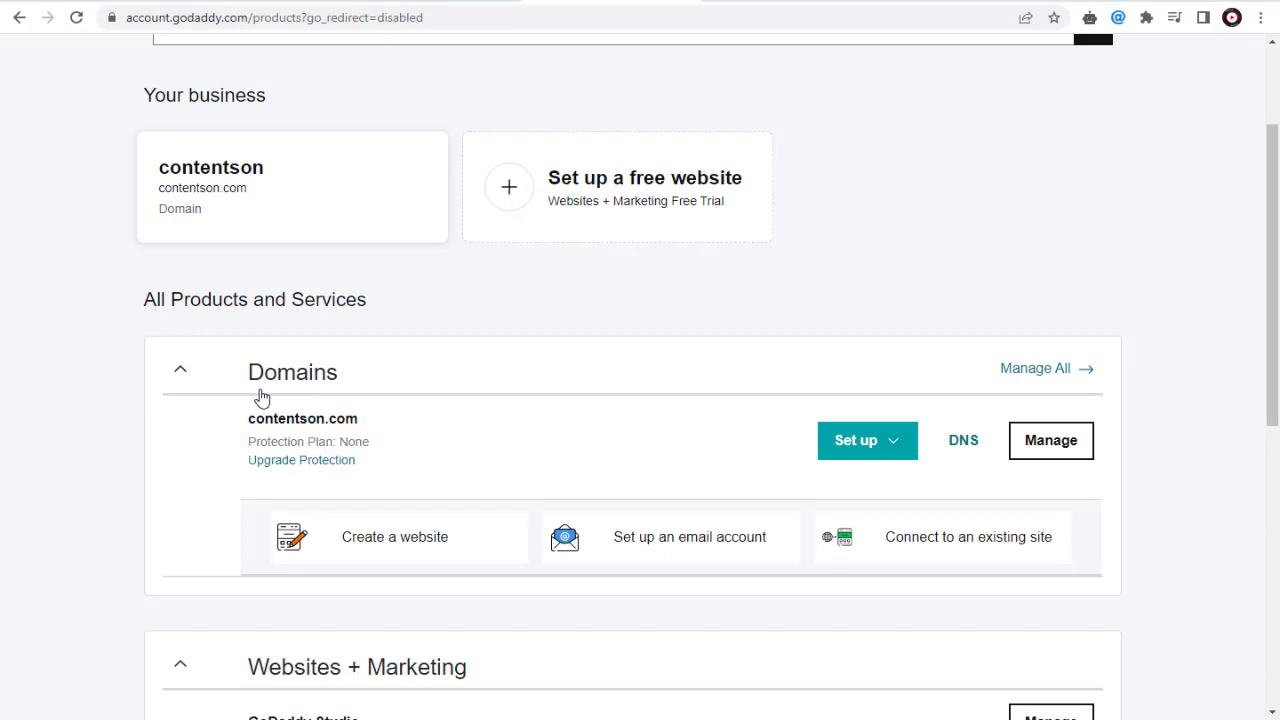
left_click_drag(250, 419, 368, 422)
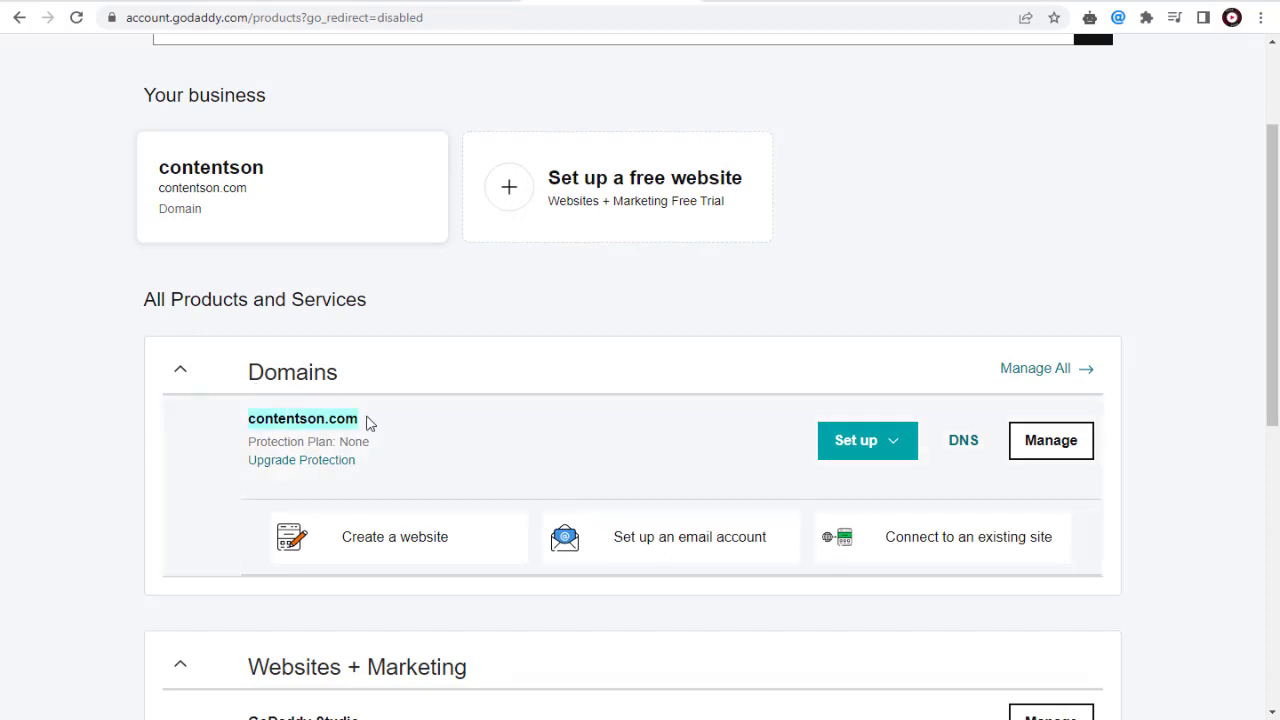
left_click(432, 441)
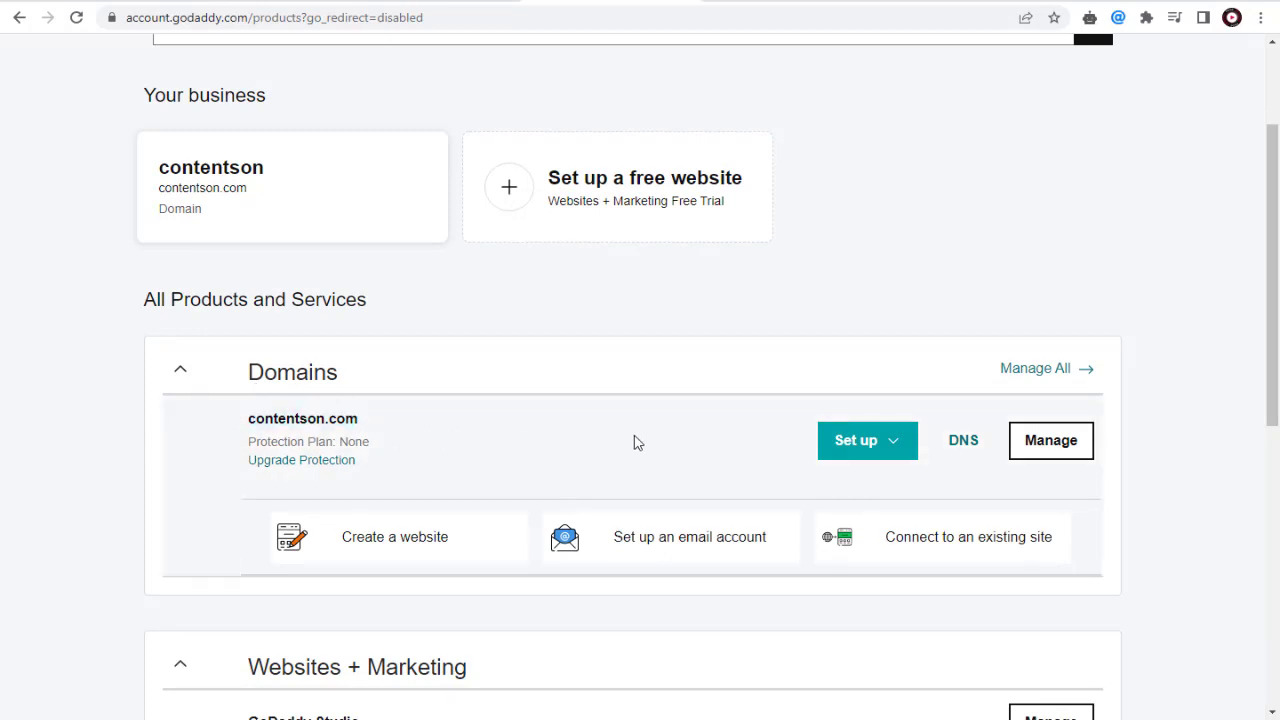
View contentson.com DNS records and note the A record value reads Parked
left_click(968, 447)
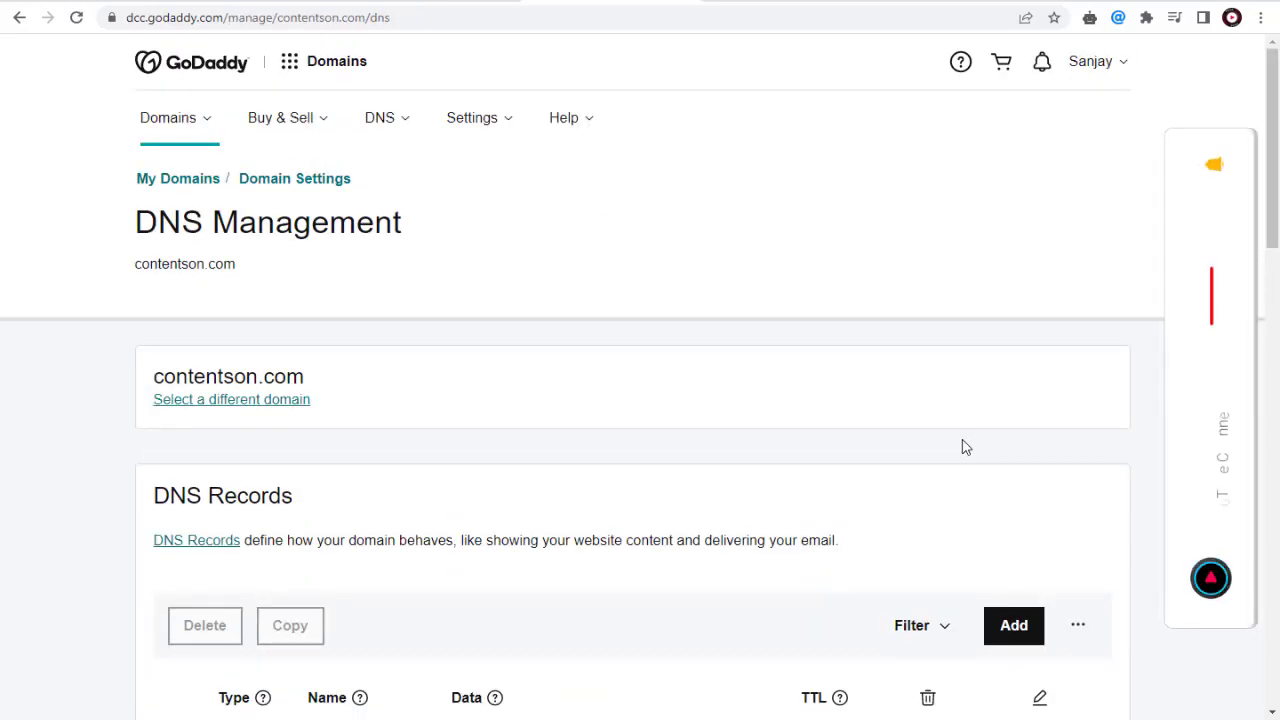
scroll(965, 447, "down", 3)
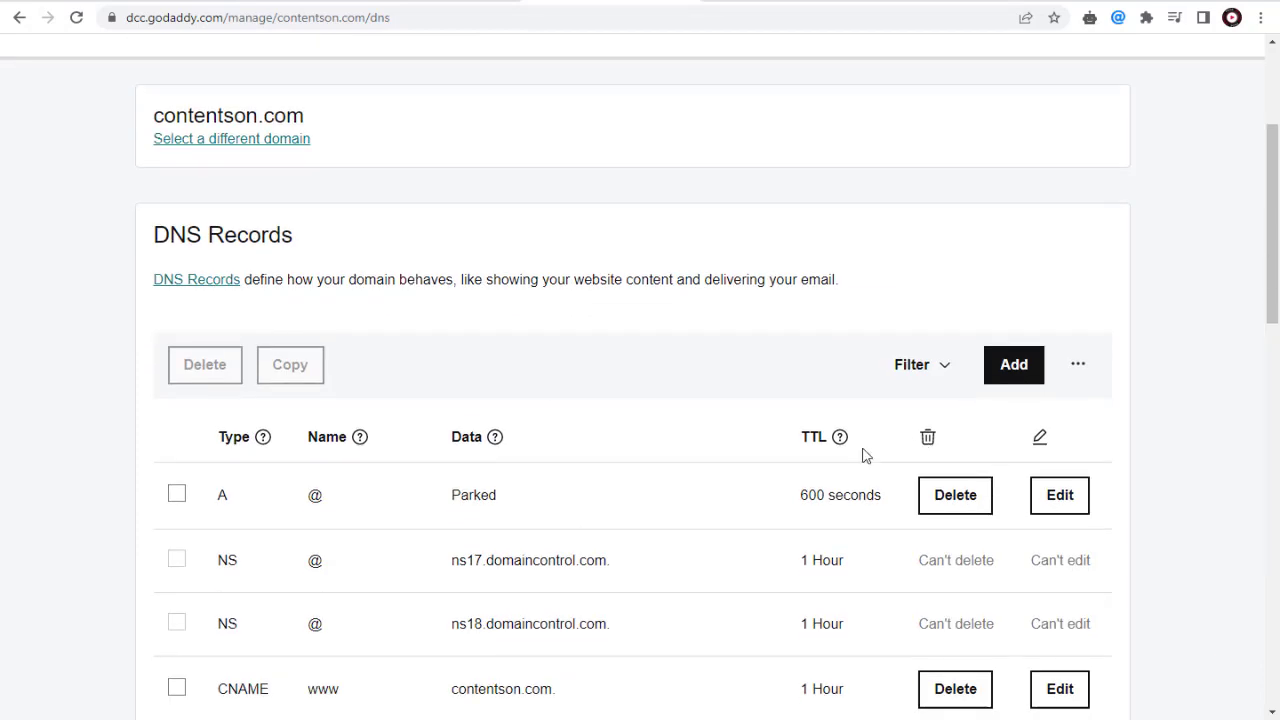
left_click_drag(497, 495, 452, 496)
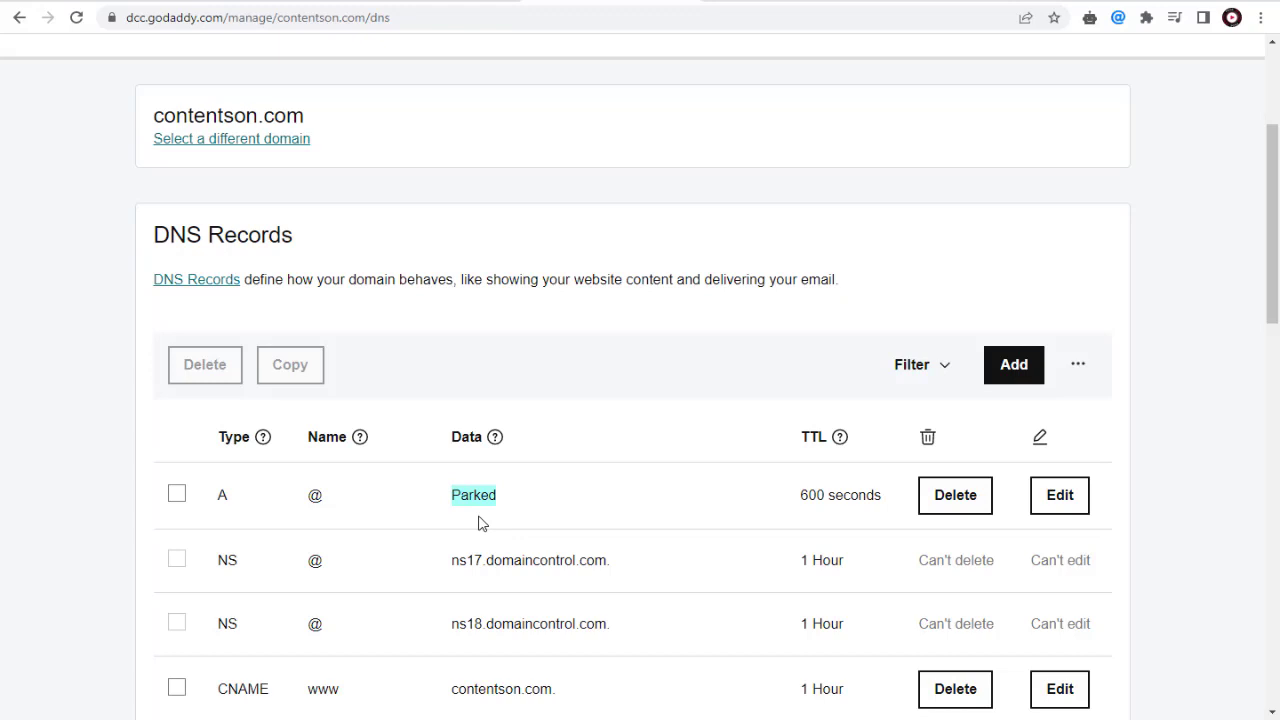
left_click(478, 522)
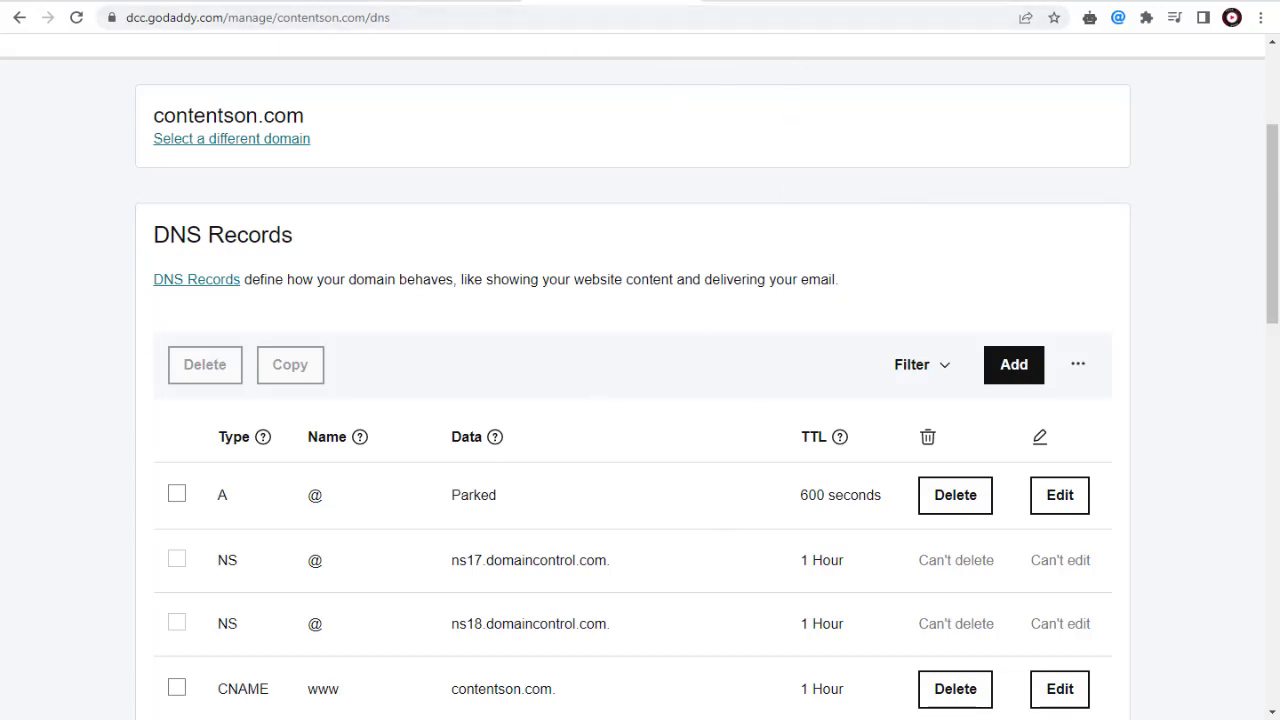
double_click(473, 495)
left_click(490, 527)
scroll(492, 530, "up", 3)
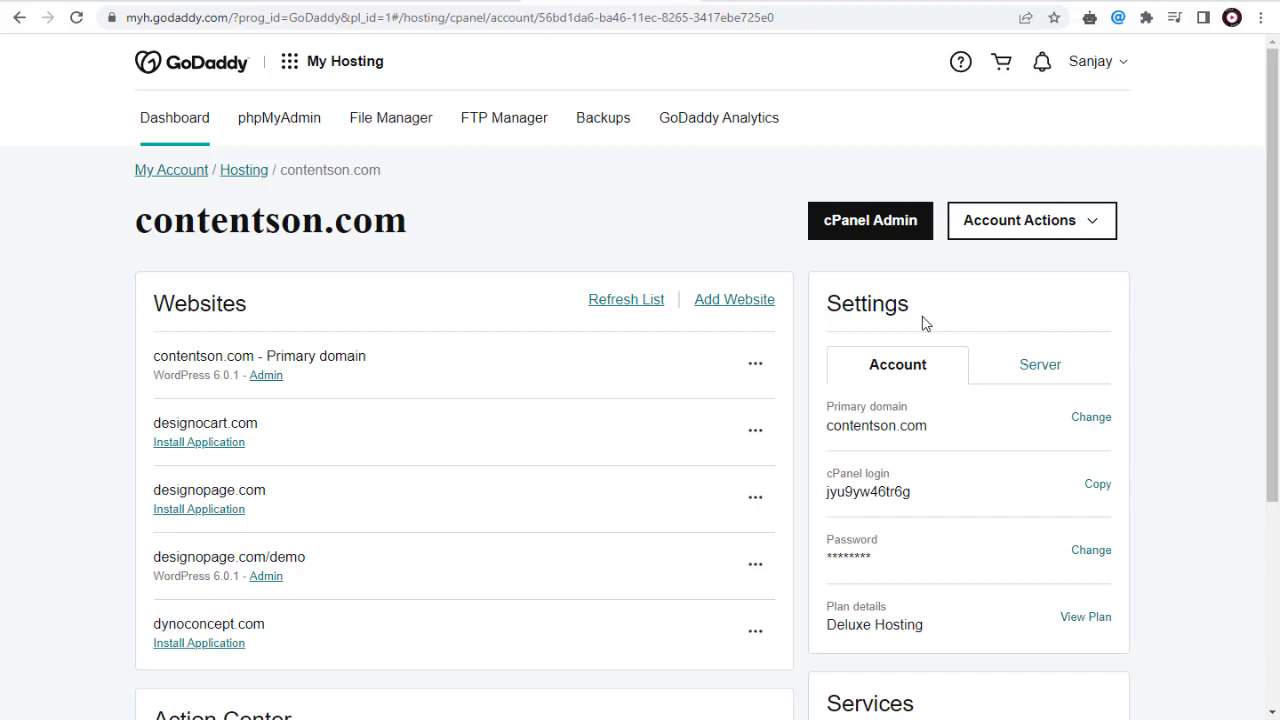
Show the hosting server details and copy its IP address 72.167.59.179
left_click(1021, 380)
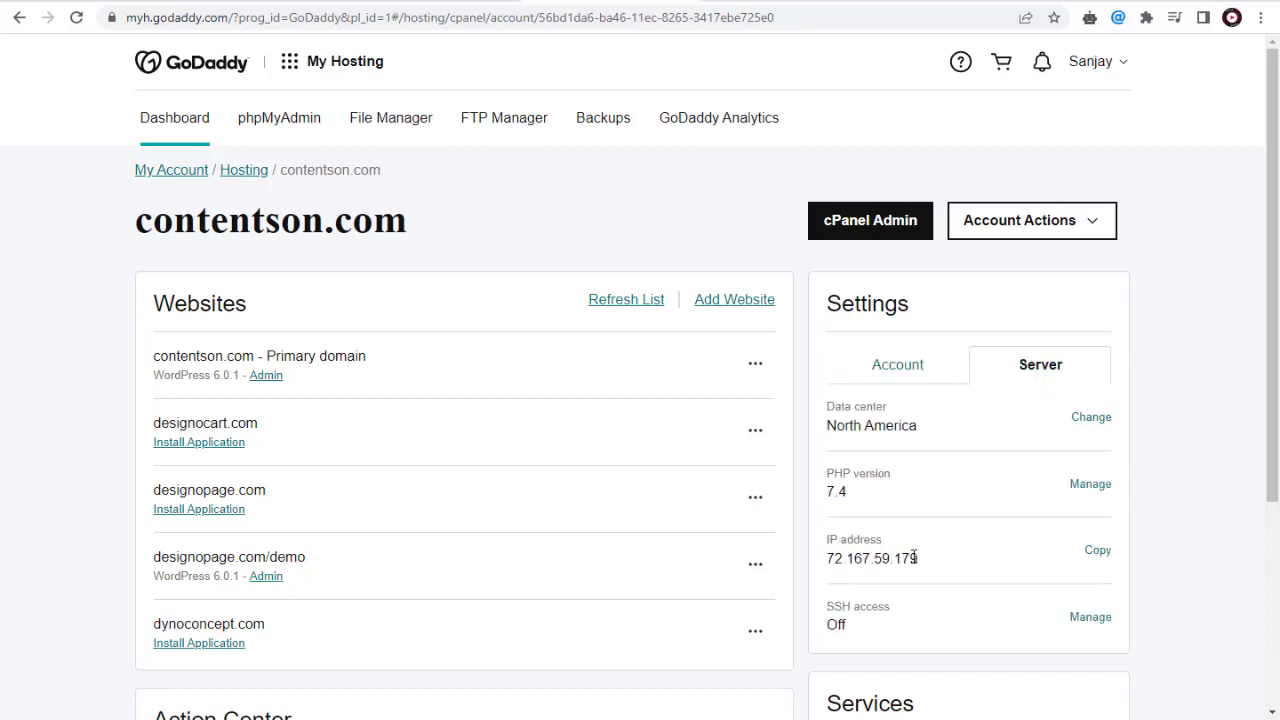
left_click_drag(918, 558, 826, 558)
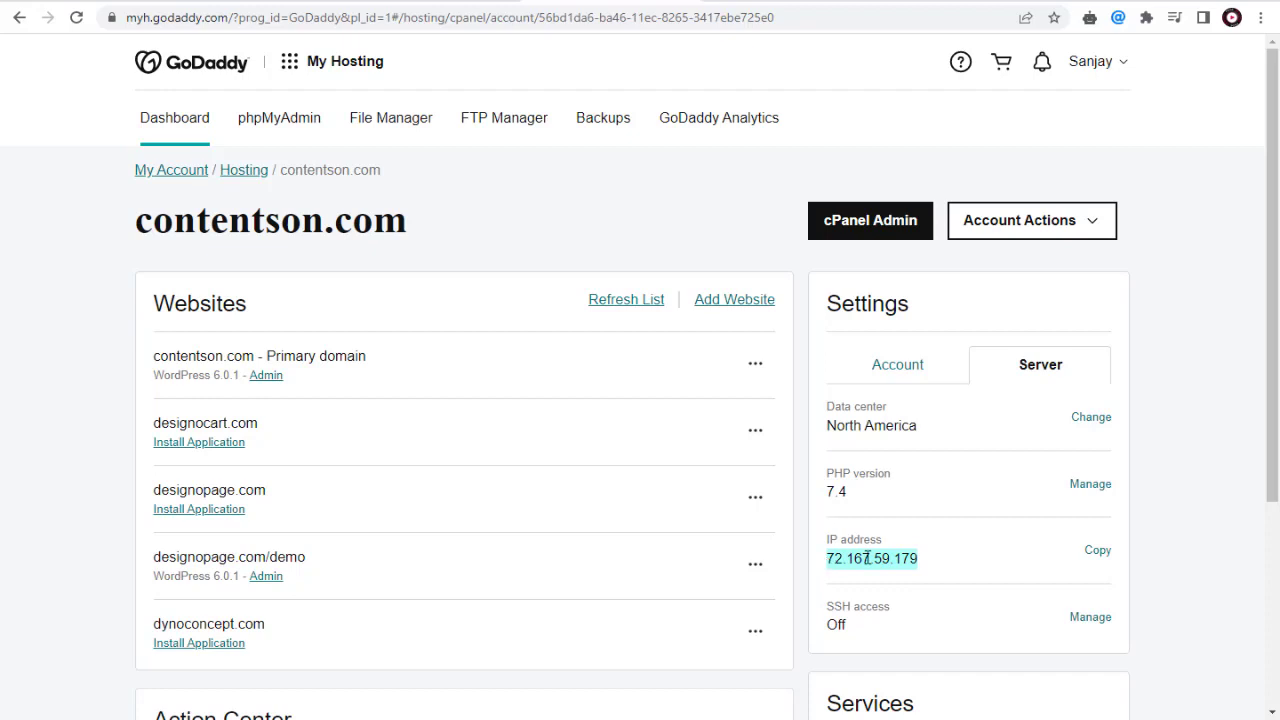
left_click(1100, 552)
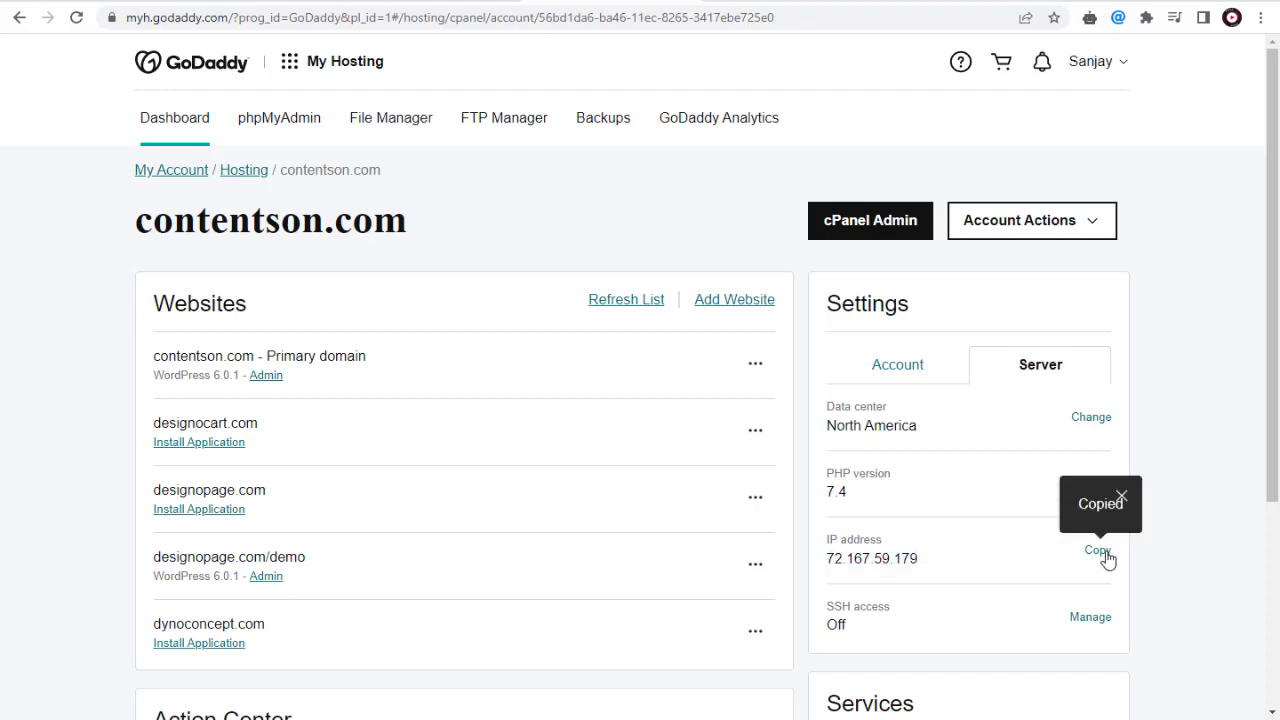
left_click(1122, 497)
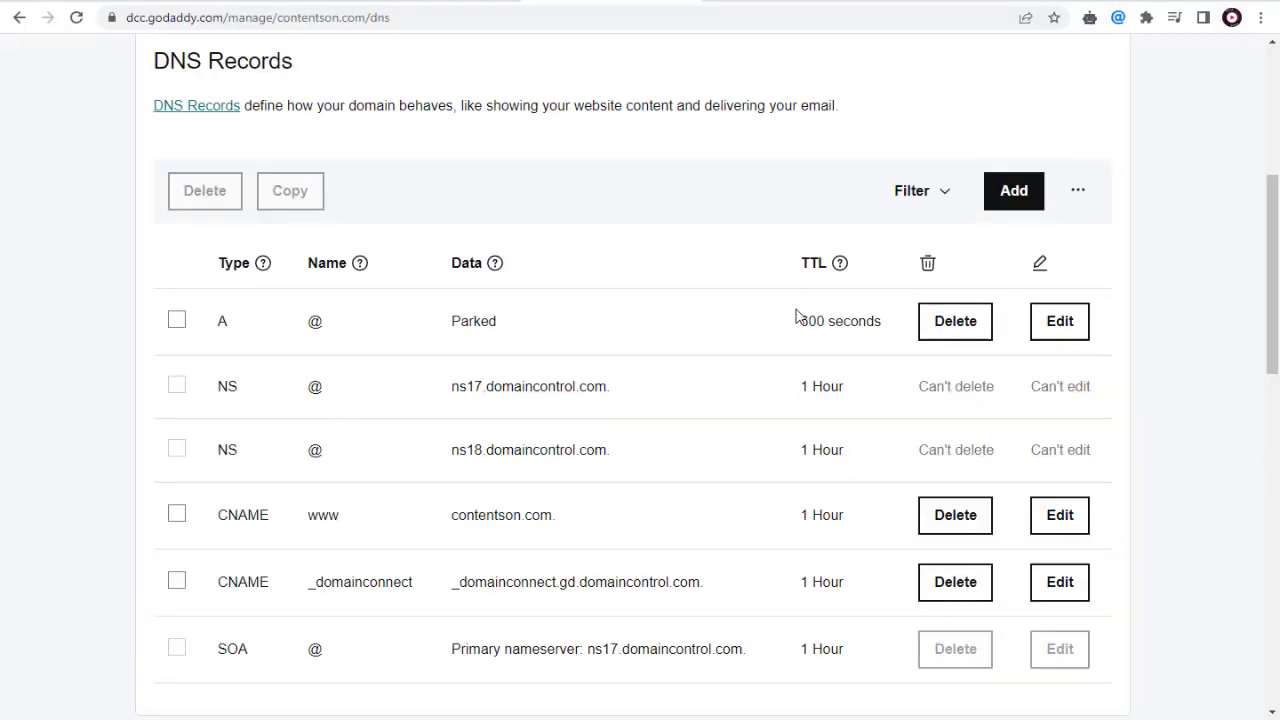
Edit the A record, replace Parked with 72.167.59.179, and save it
left_click(1060, 321)
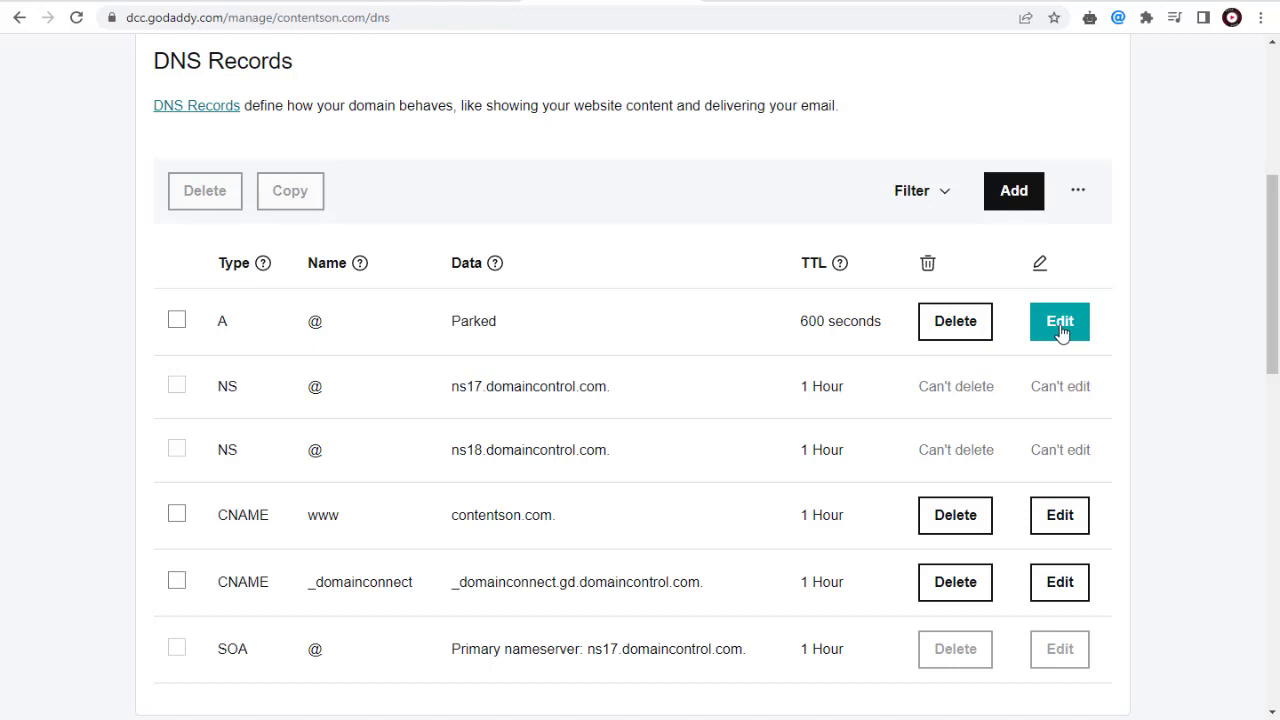
left_click_drag(696, 388, 667, 395)
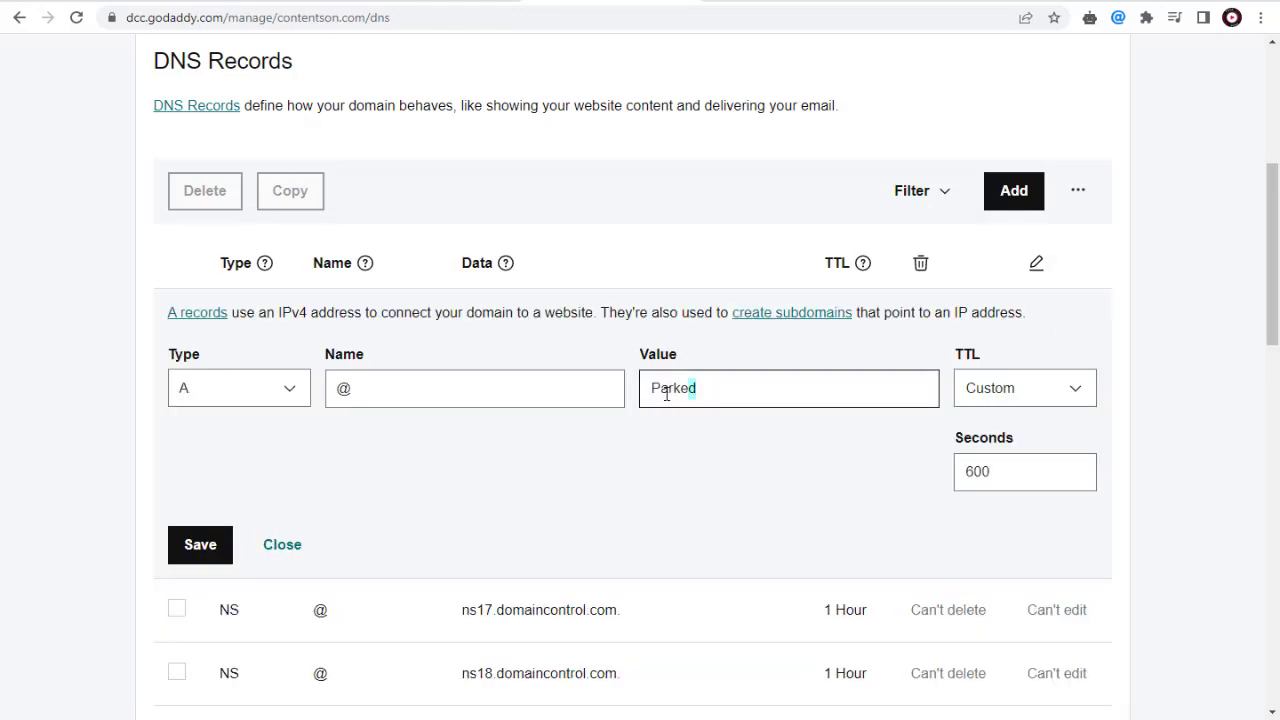
key("ctrl+a")
key("ctrl+v")
left_click(197, 550)
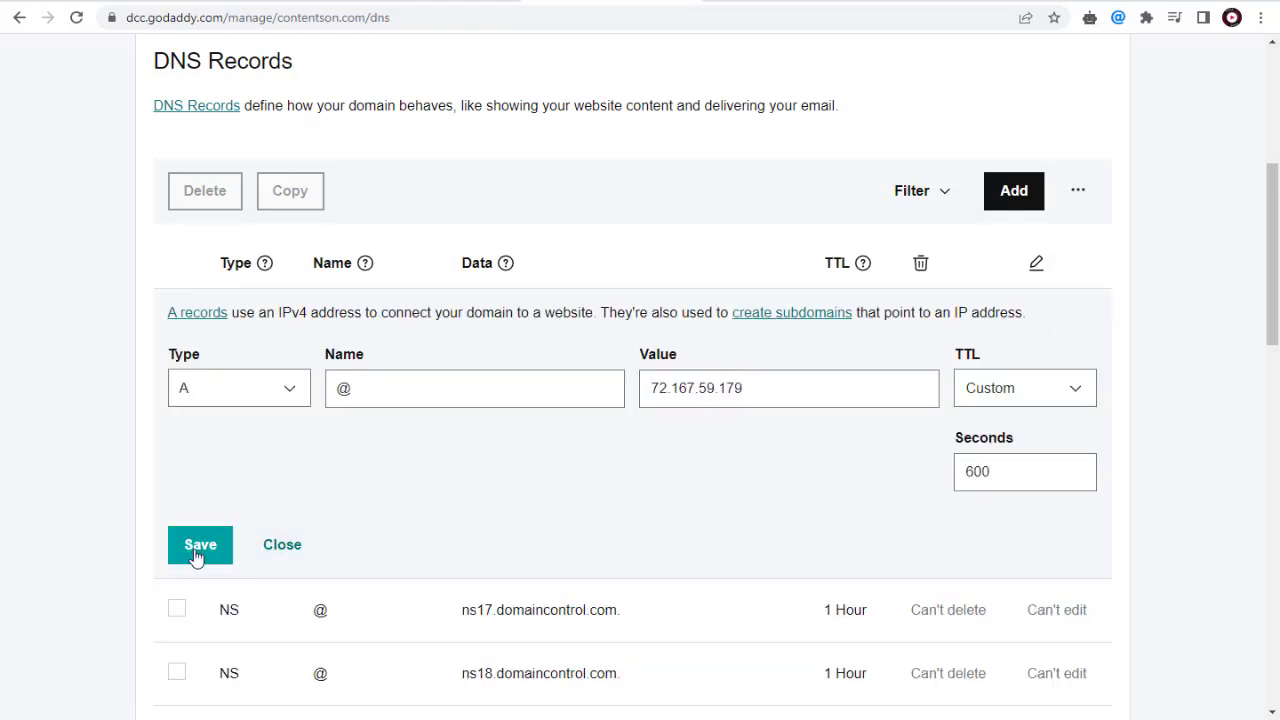
left_click(197, 552)
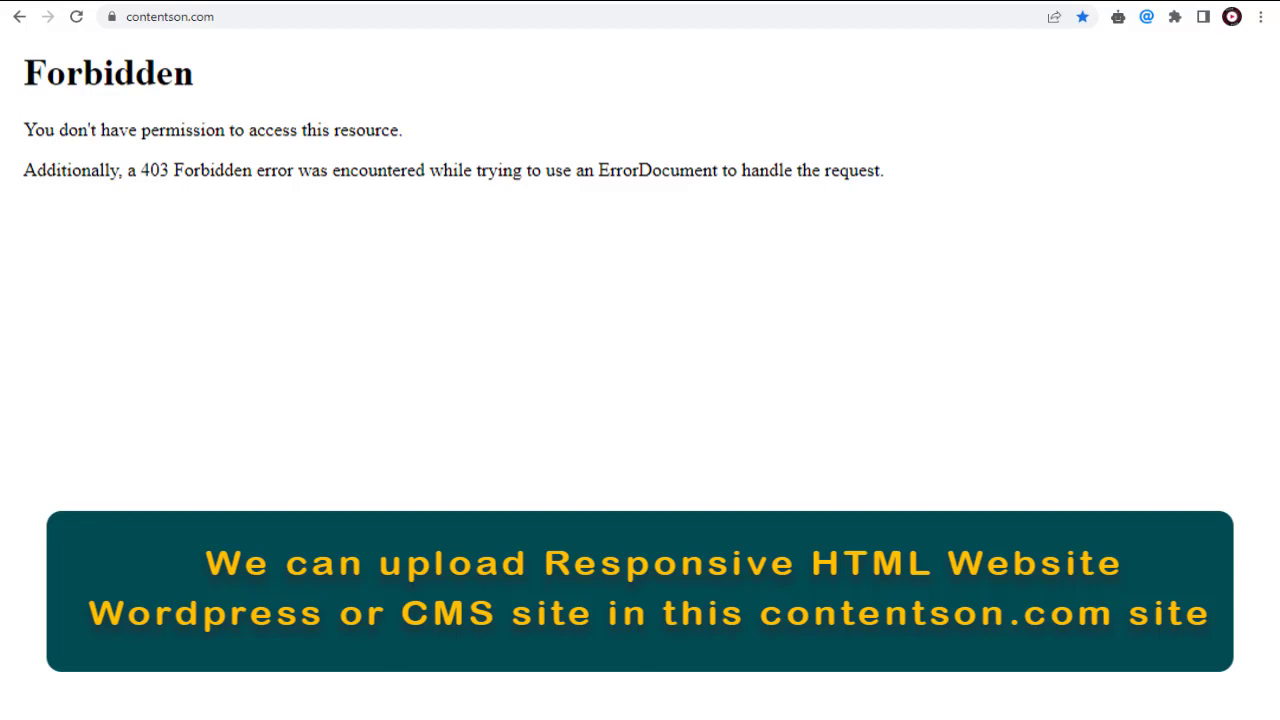
Reload contentson.com to verify it now returns 403 Forbidden instead of the parked page
left_click(76, 16)
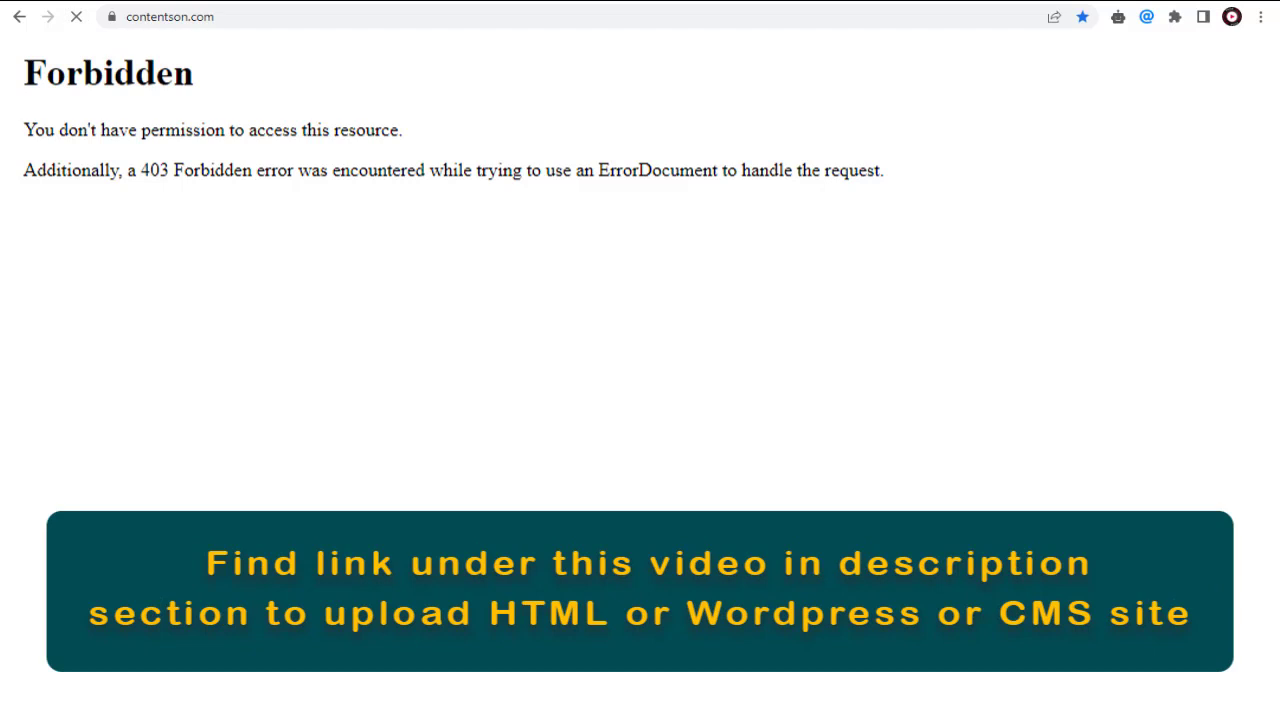